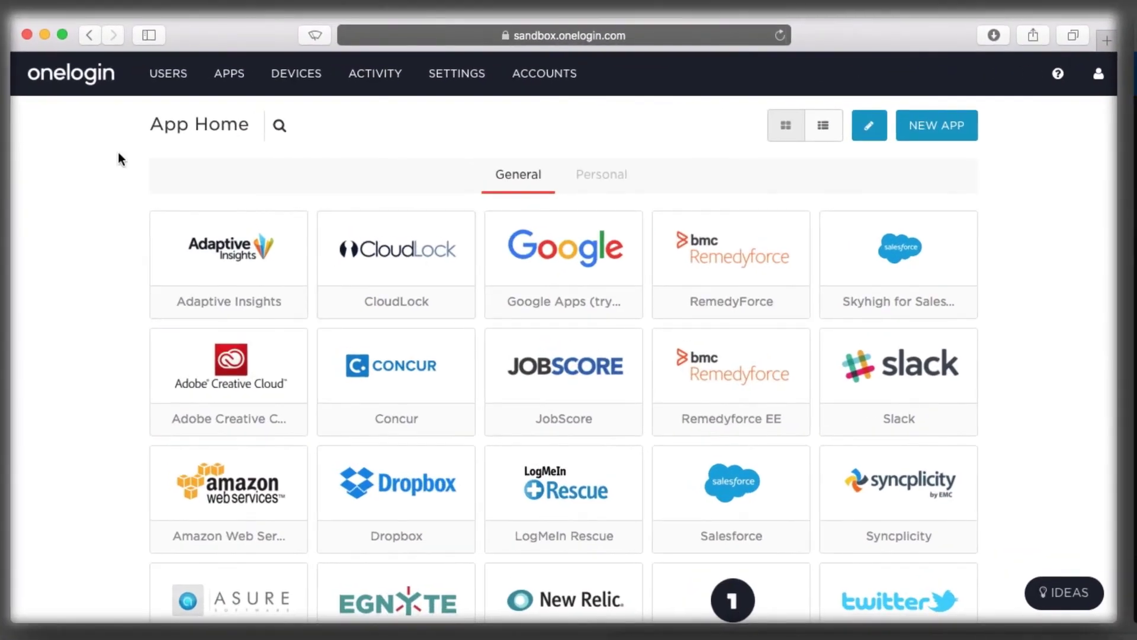
View the connected user directories and the directory types offered under New Directory
mouse_move(168, 72)
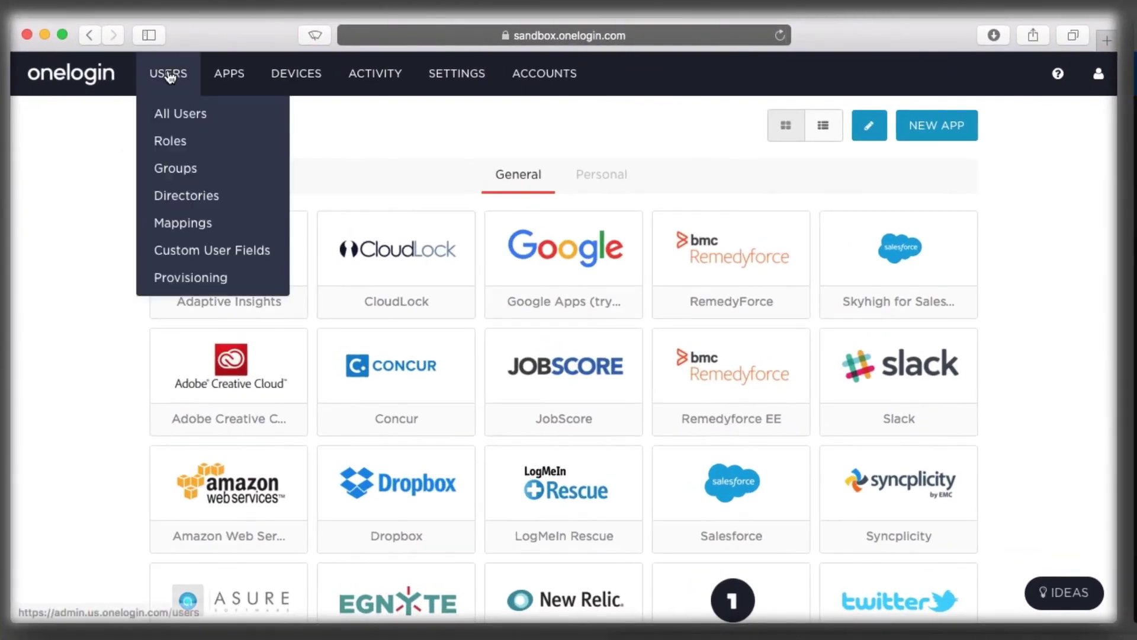
click(214, 196)
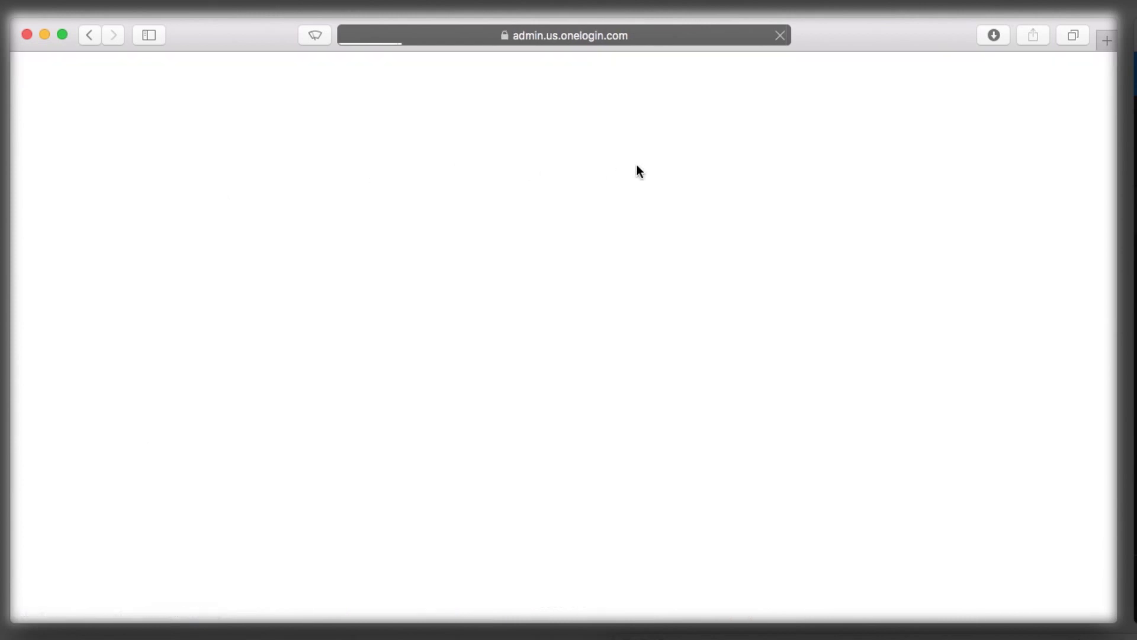
click(944, 126)
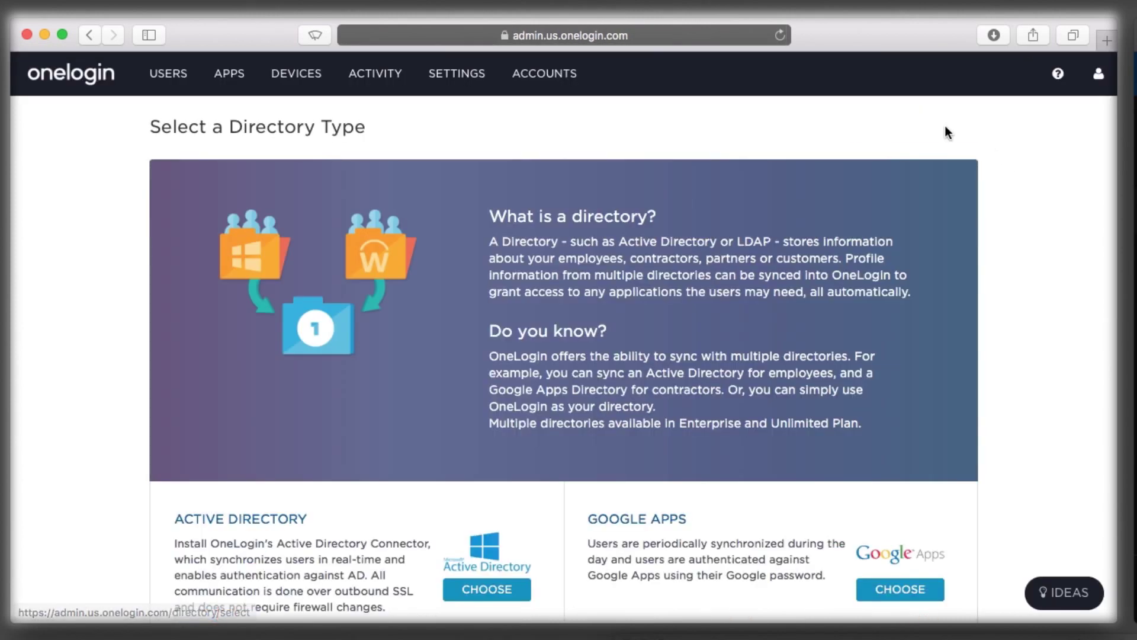
scroll(593, 385, down, 4)
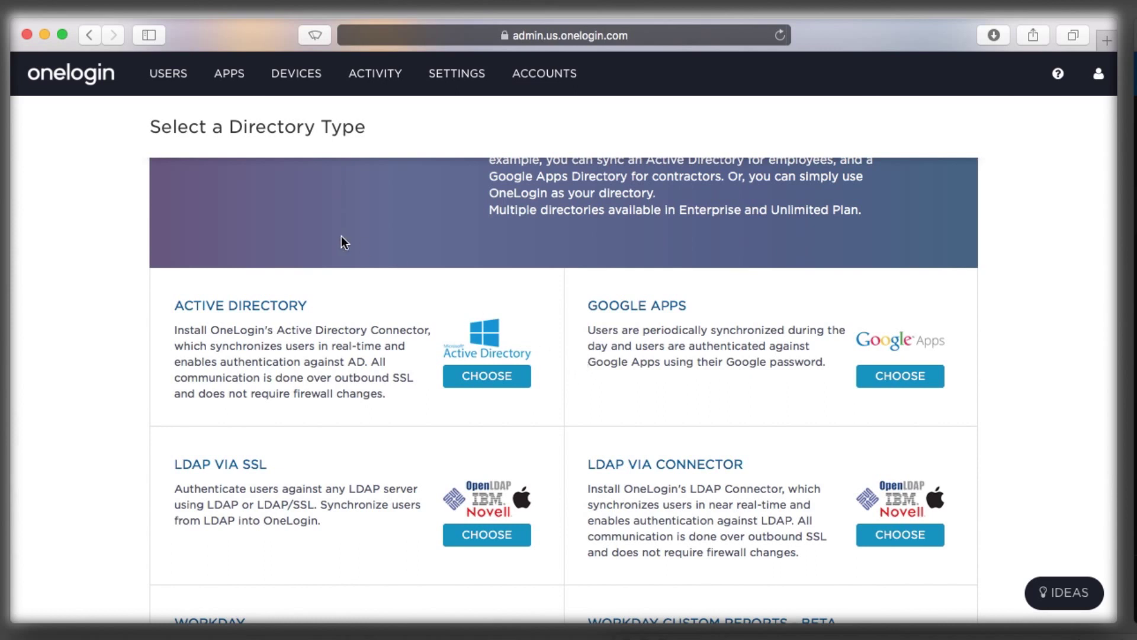
Show the Company Apps list scrolled down to the Office 365 entries
mouse_move(230, 73)
click(237, 116)
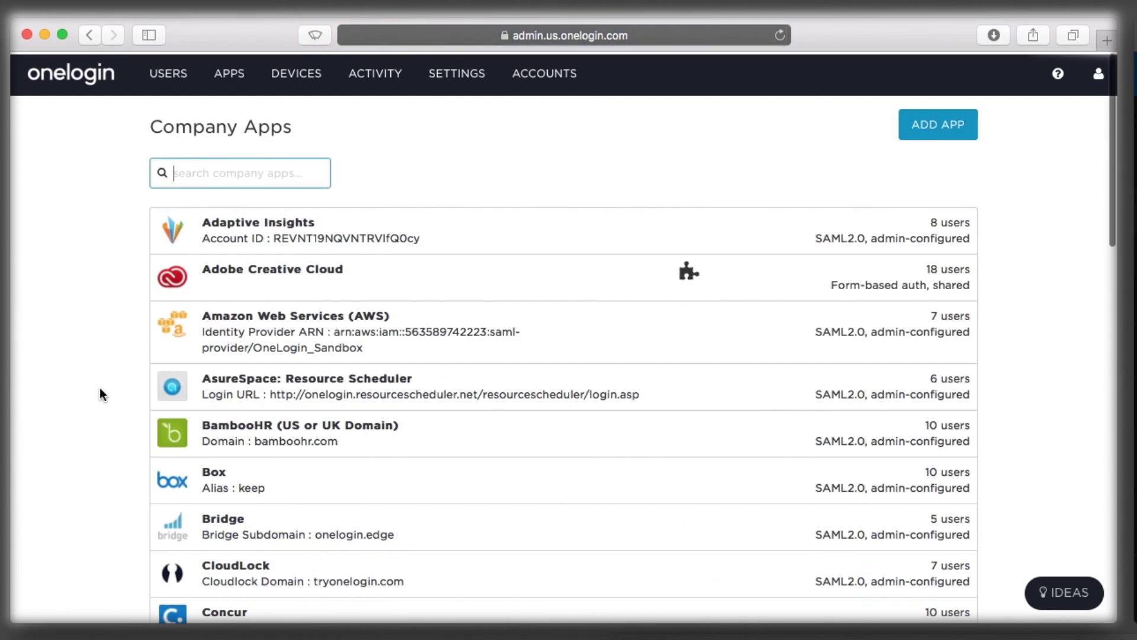
scroll(94, 408, down, 8)
scroll(93, 407, down, 3)
Open the 'Office 365 - demo' app and show its SSO tab
click(390, 491)
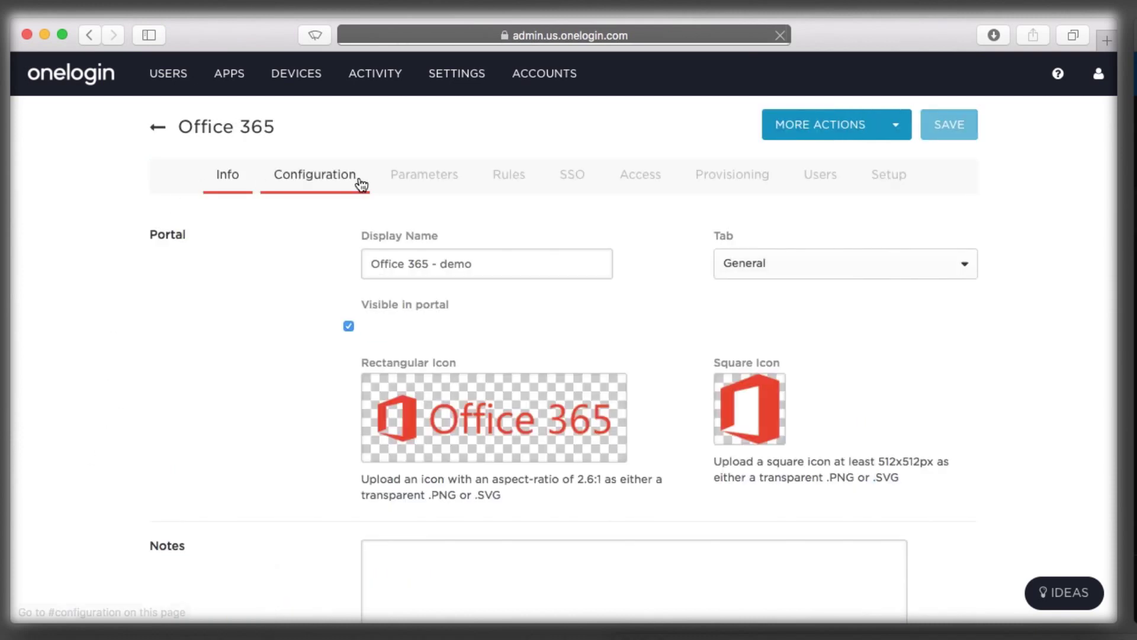
click(574, 176)
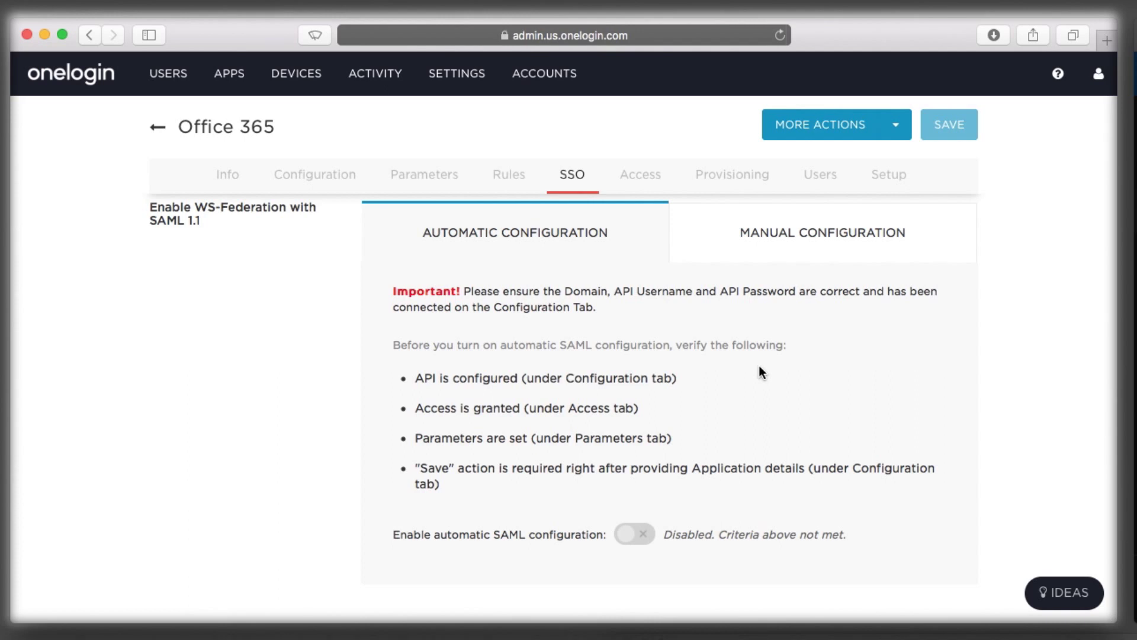
Set the Office 365 app's Domain to demo-onelog.in and save it
click(330, 173)
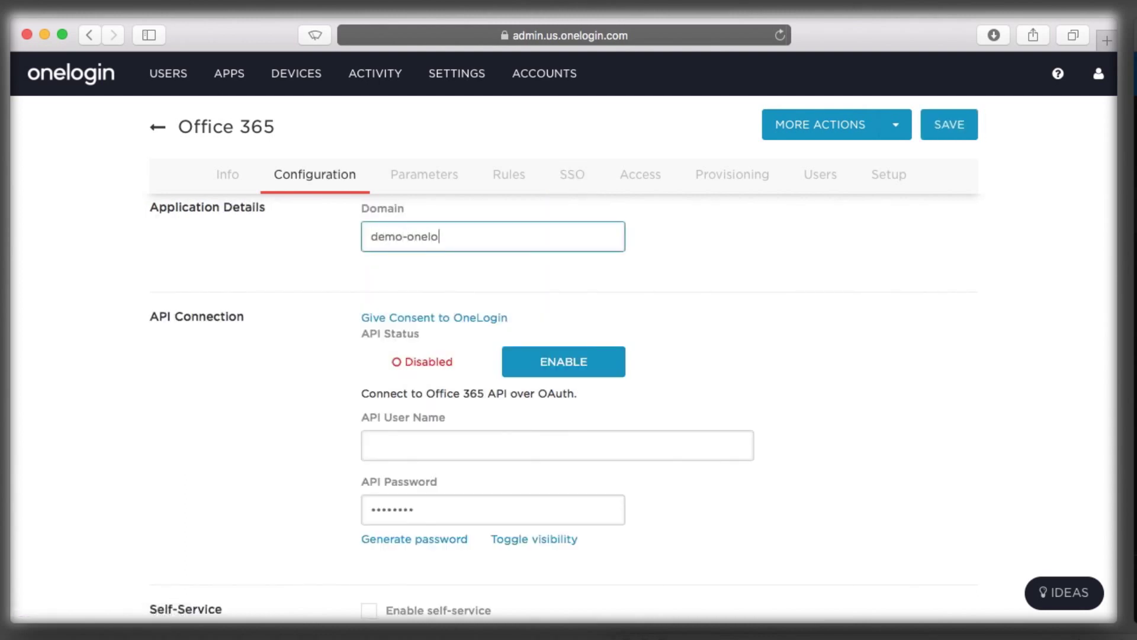
click(960, 126)
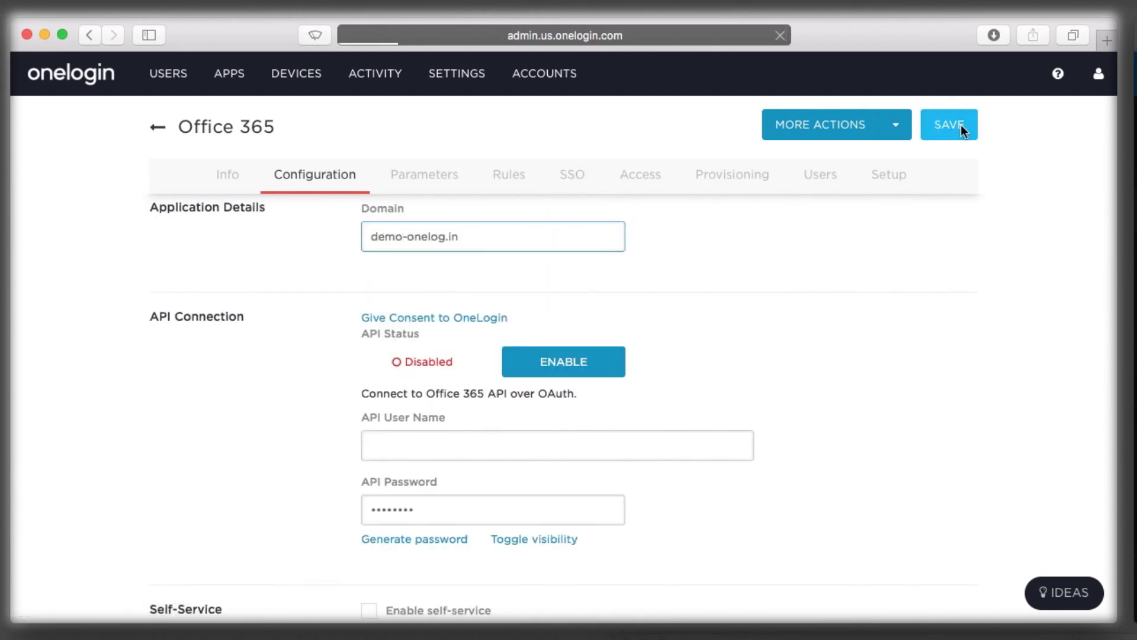
click(278, 173)
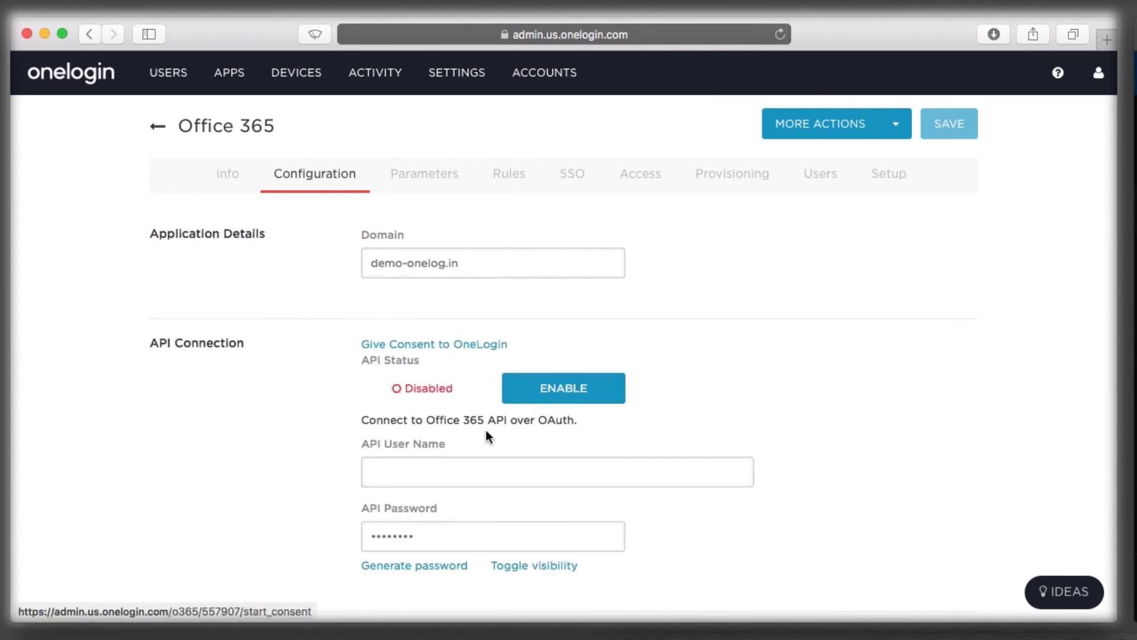
Grant OneLogin consent by signing in with the Microsoft admin account's e-mail and password
click(437, 347)
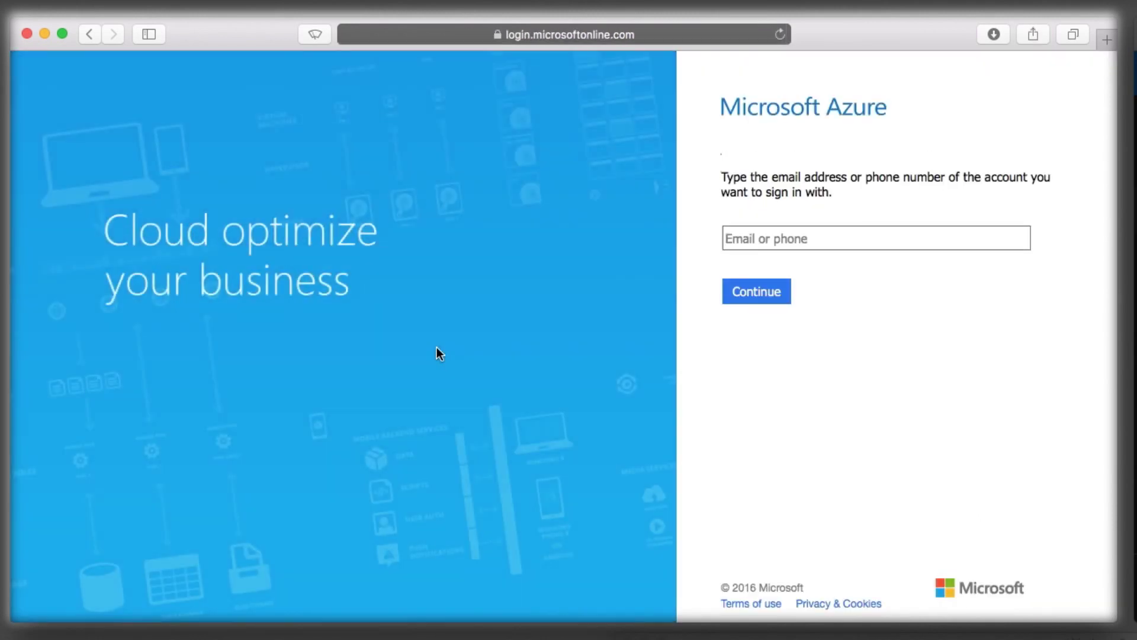
key(Return)
text(•••••)
text(•••)
key(Return)
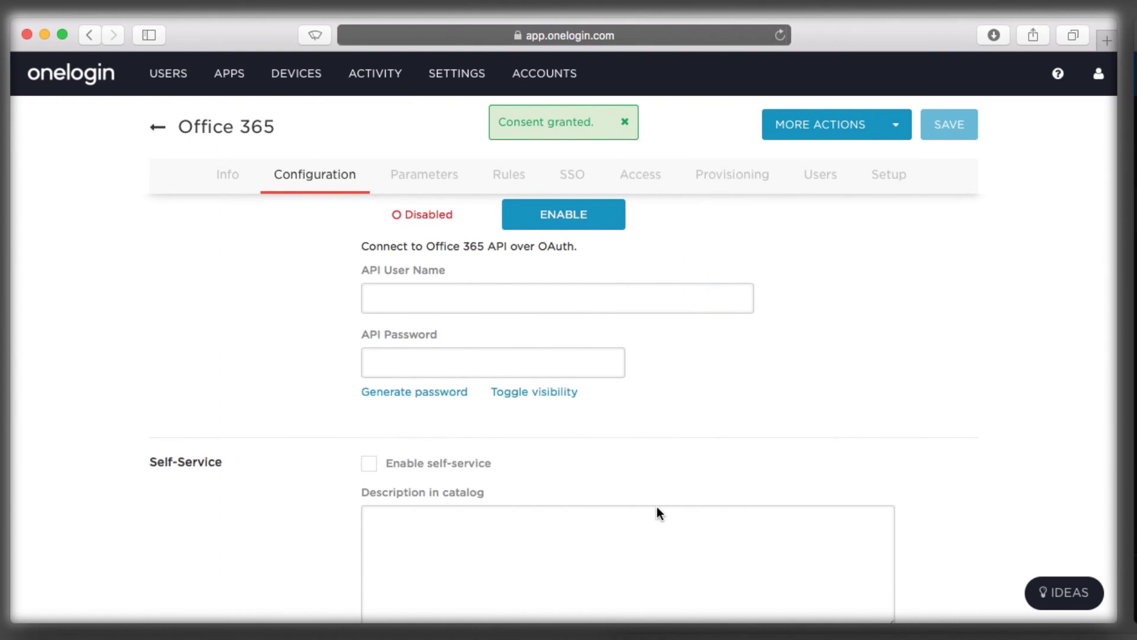
Enter the admin API user name and password, enable the API connection, and save the app
click(488, 302)
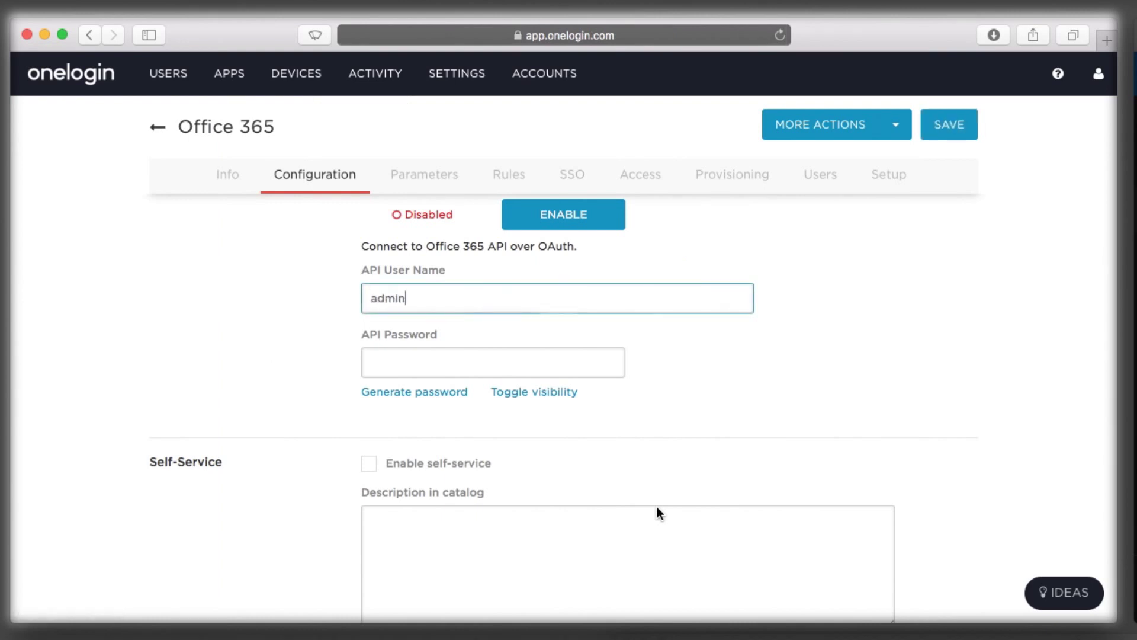
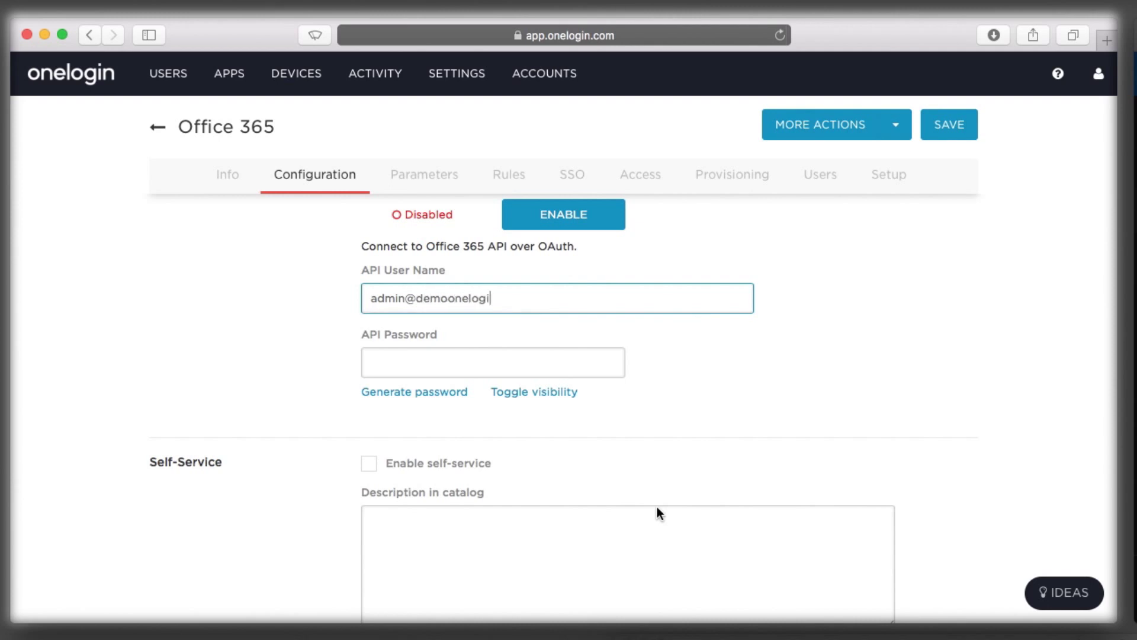
key(Tab)
text(***)
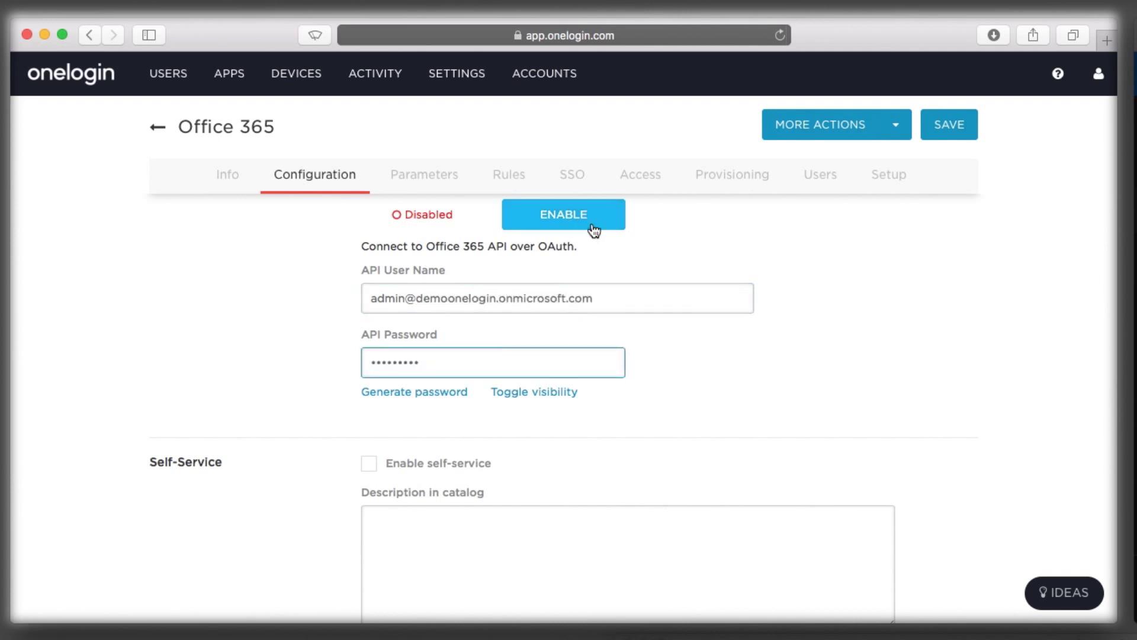
click(592, 224)
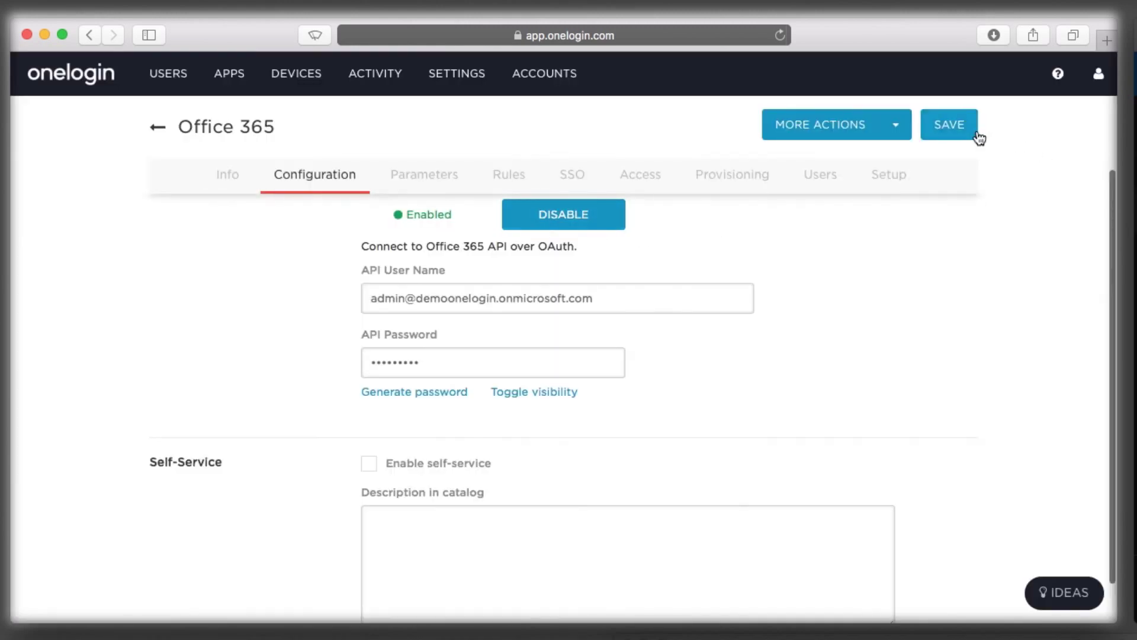
click(974, 132)
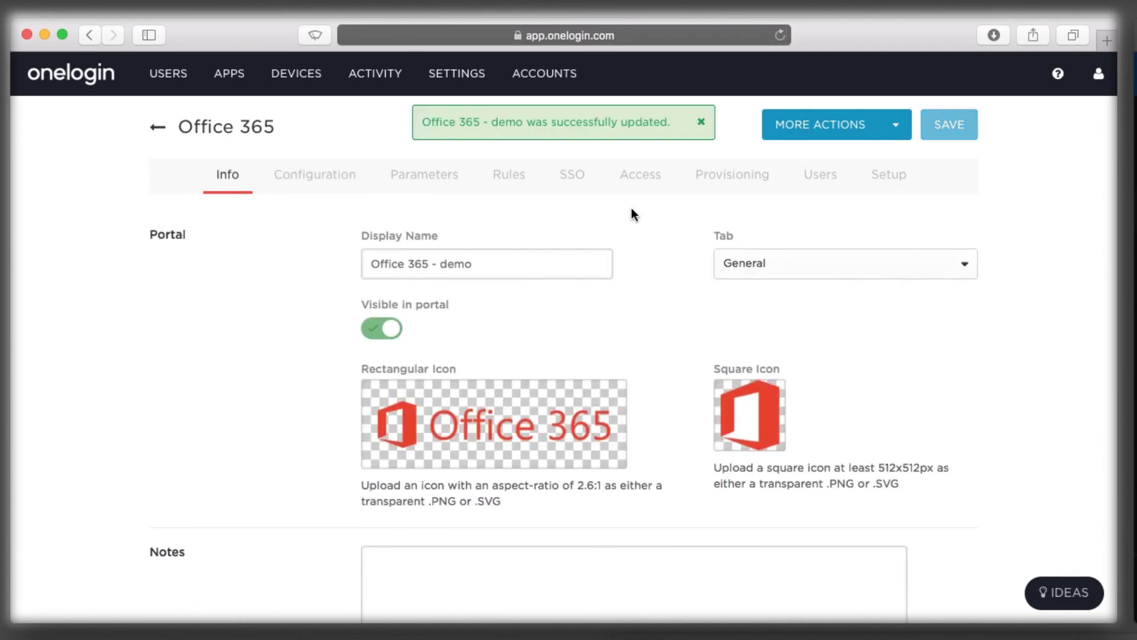
Turn on automatic SAML configuration and complete the One Click federation dialogs
click(569, 172)
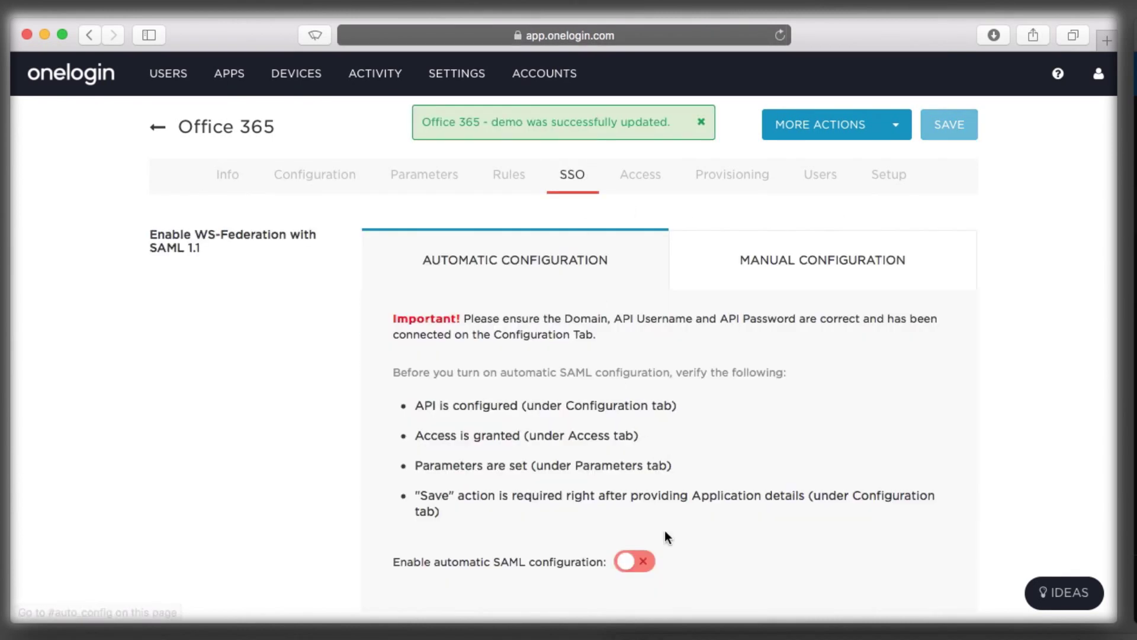
click(643, 563)
click(816, 398)
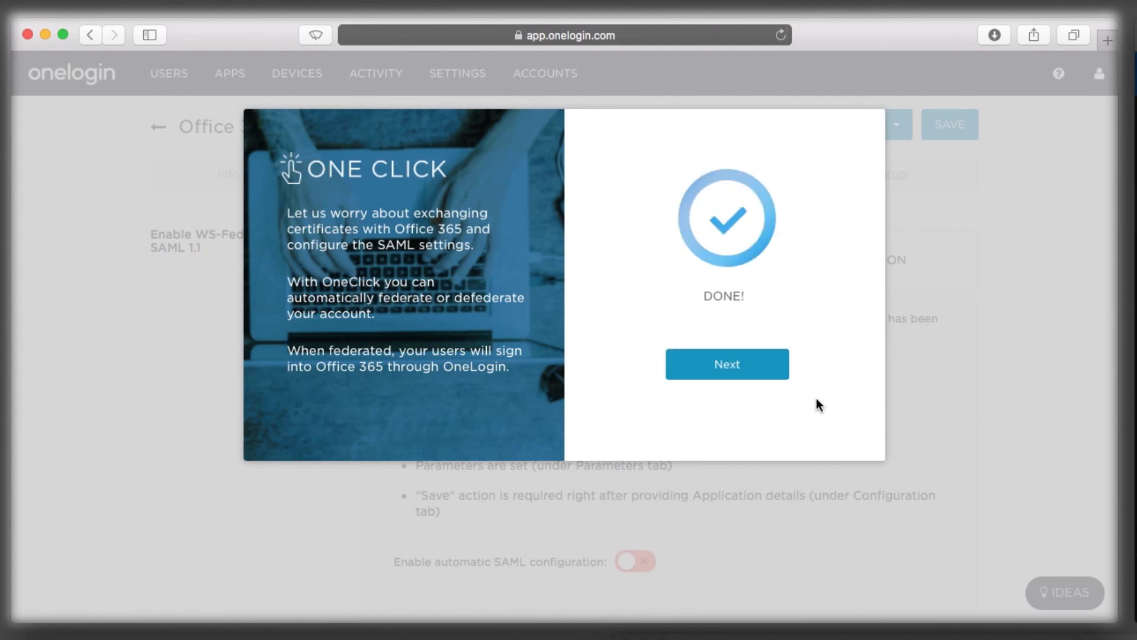
click(737, 370)
click(756, 400)
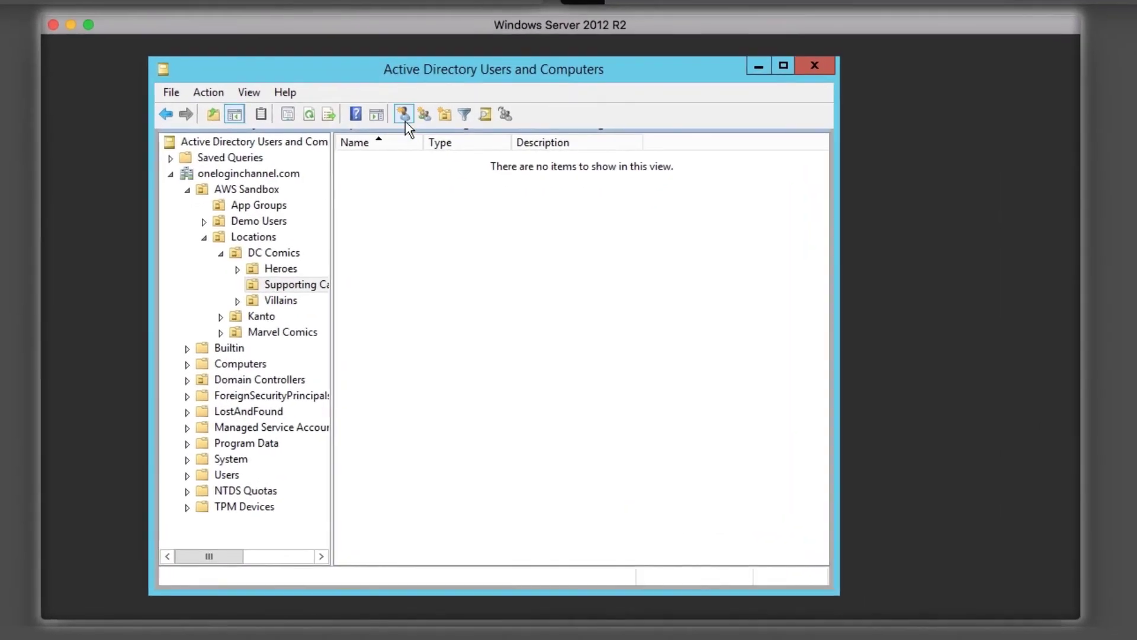
Create a new user in Supporting Cast with the user's first name, last name and logon name
click(487, 369)
key(Tab)
key(Tab)
key(Tab)
key(Tab)
text(al)
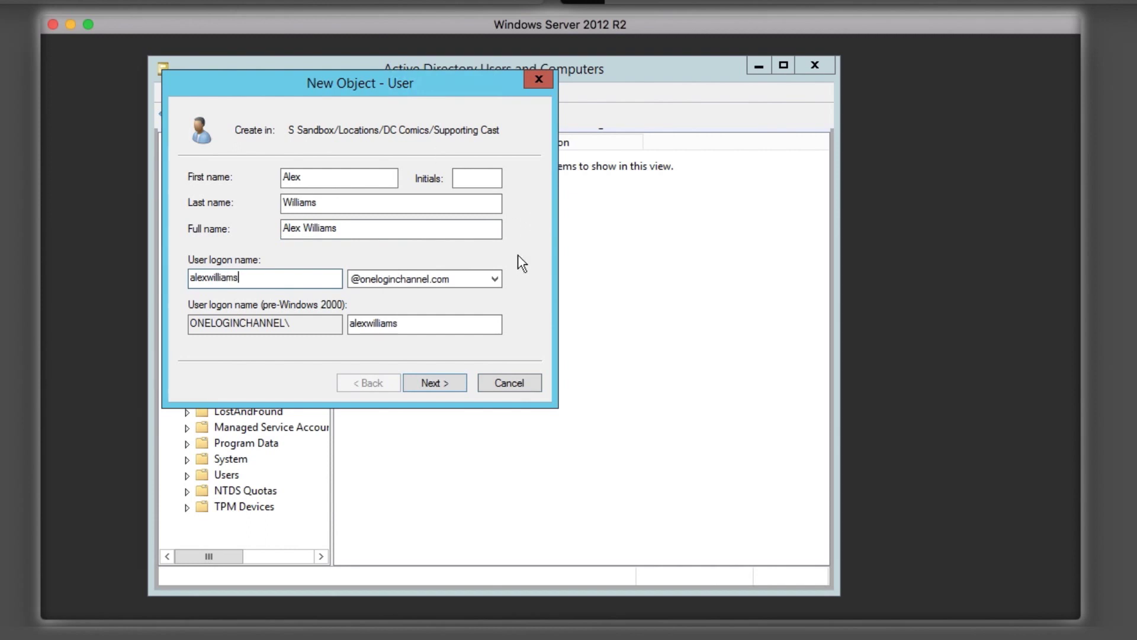
click(436, 382)
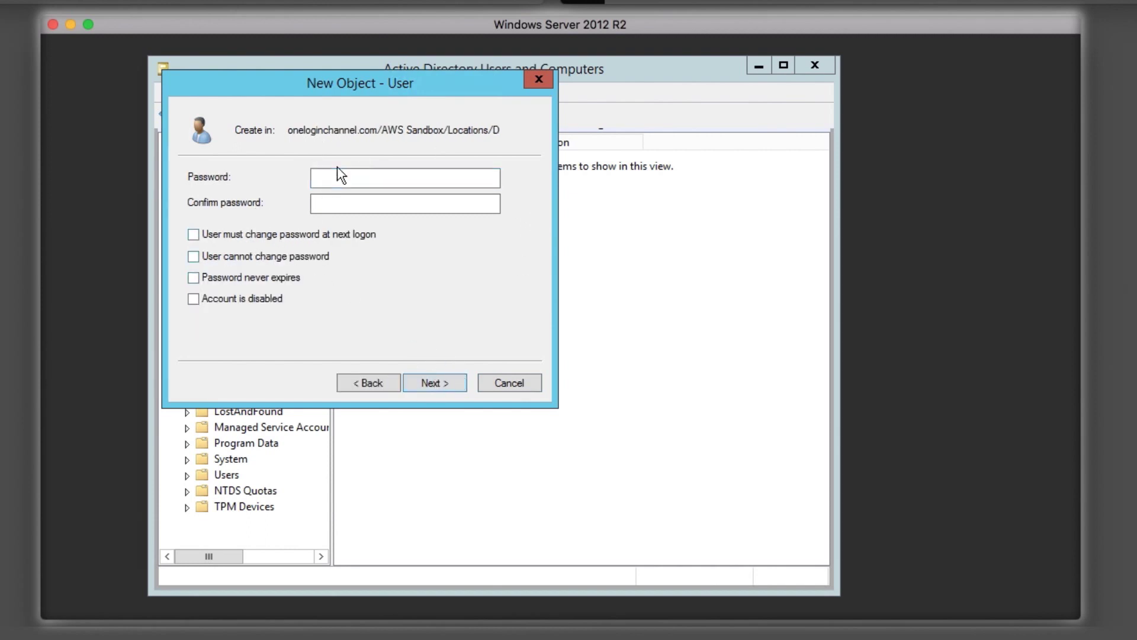
Enter and confirm the new account's password, then finish creating the user
click(350, 178)
text(Password1)
key(Tab)
text(Password1)
key(Return)
key(Return)
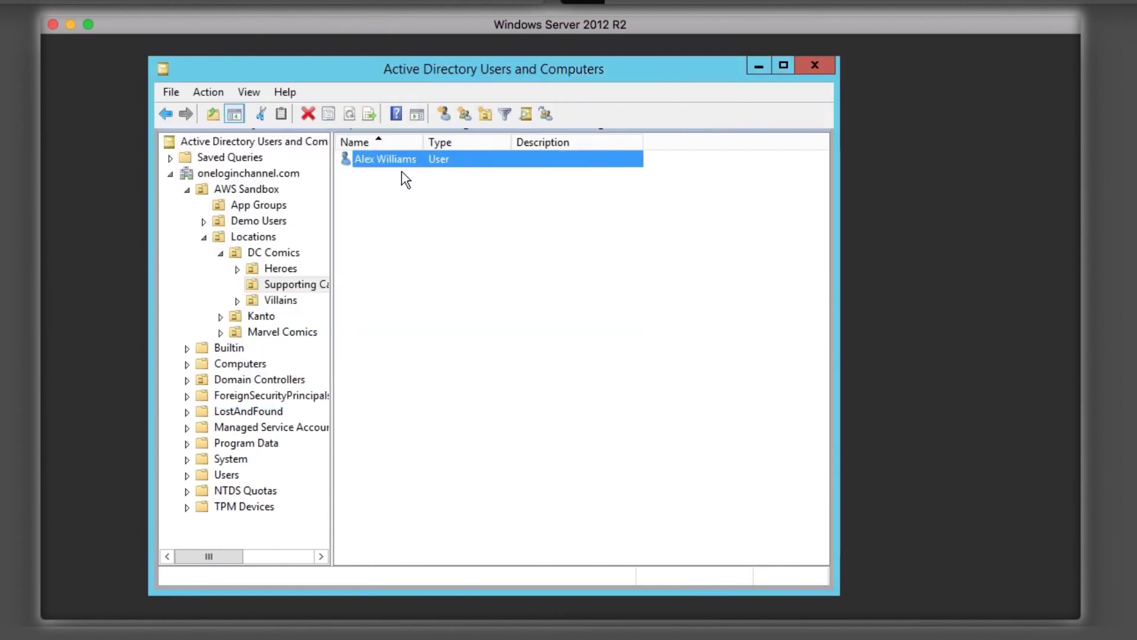
double_click(392, 161)
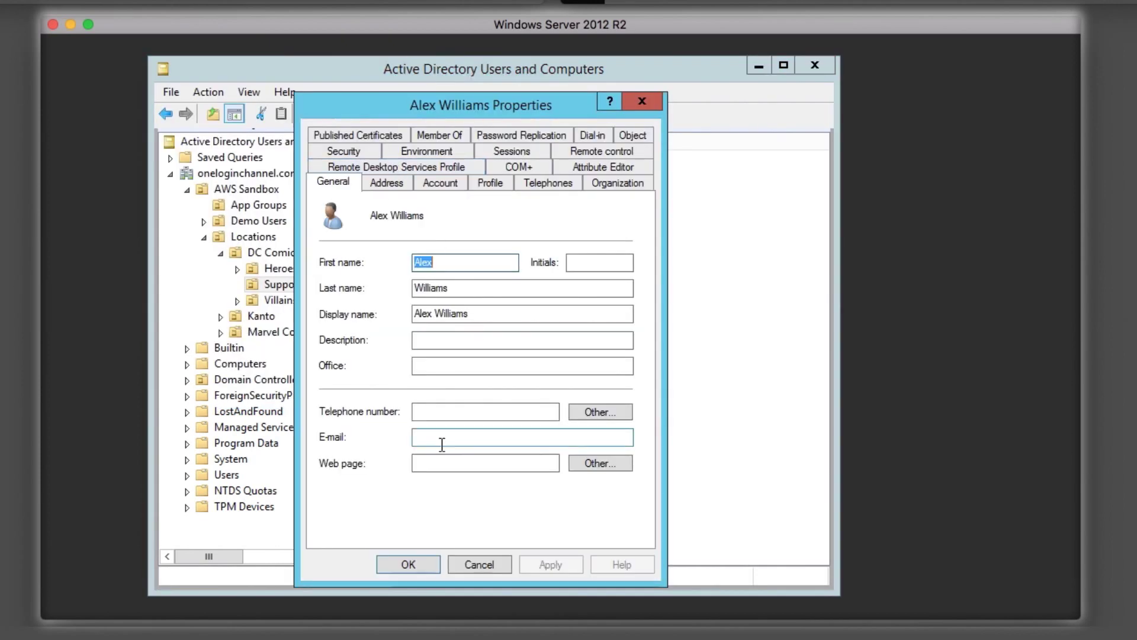
click(442, 444)
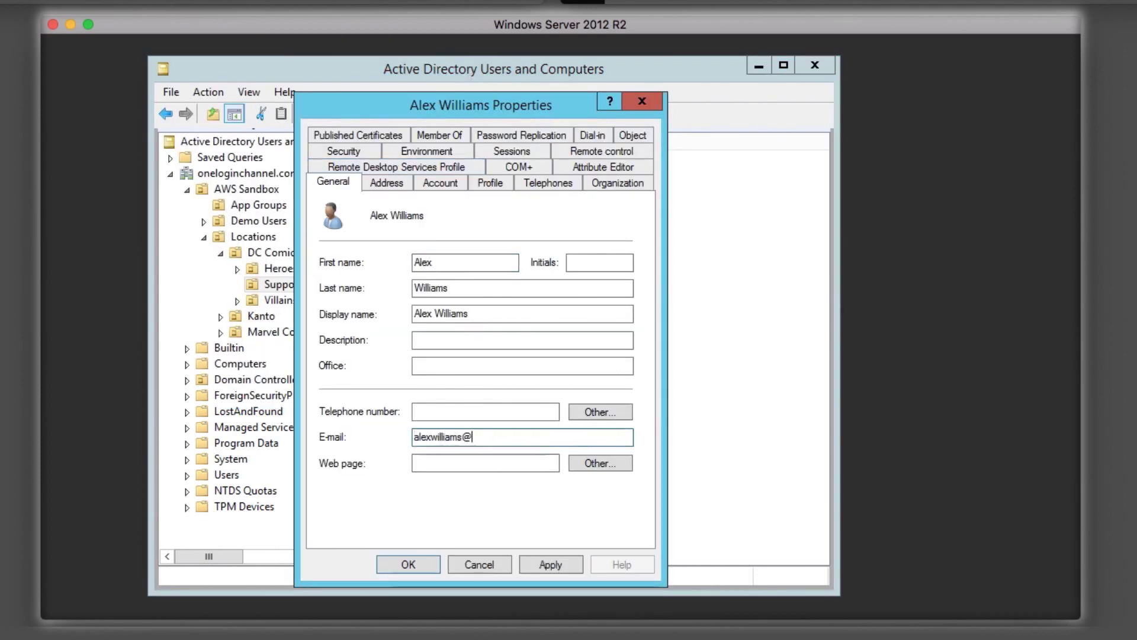
click(545, 560)
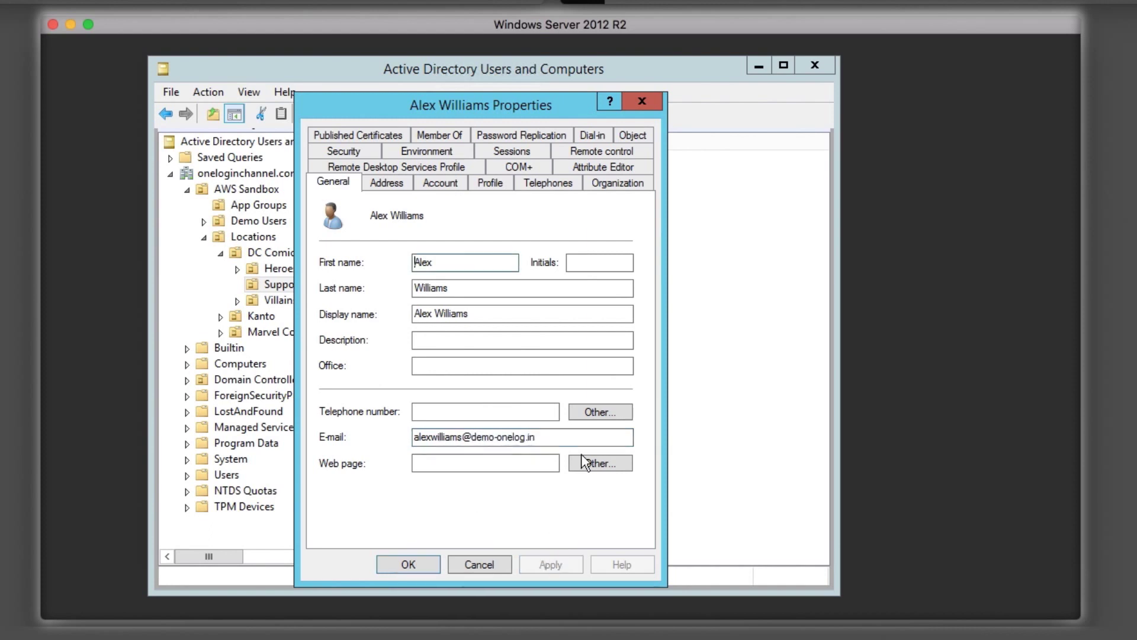
Make the user a member of the Sales and Marketing groups and save the properties
click(435, 136)
click(366, 396)
text(Sales)
key(Return)
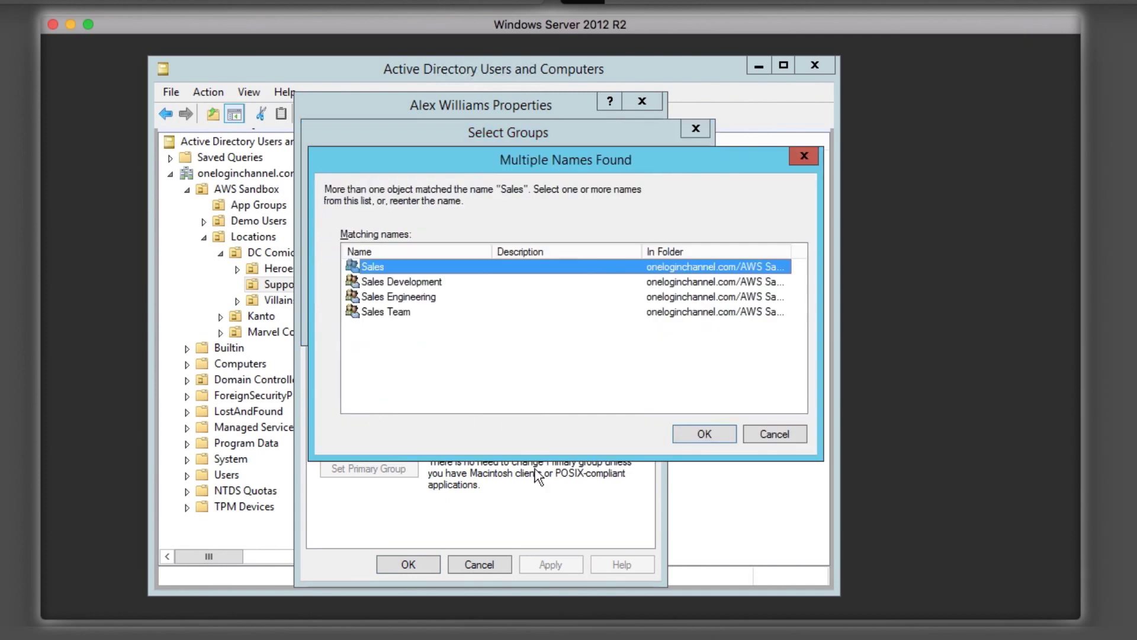
double_click(374, 267)
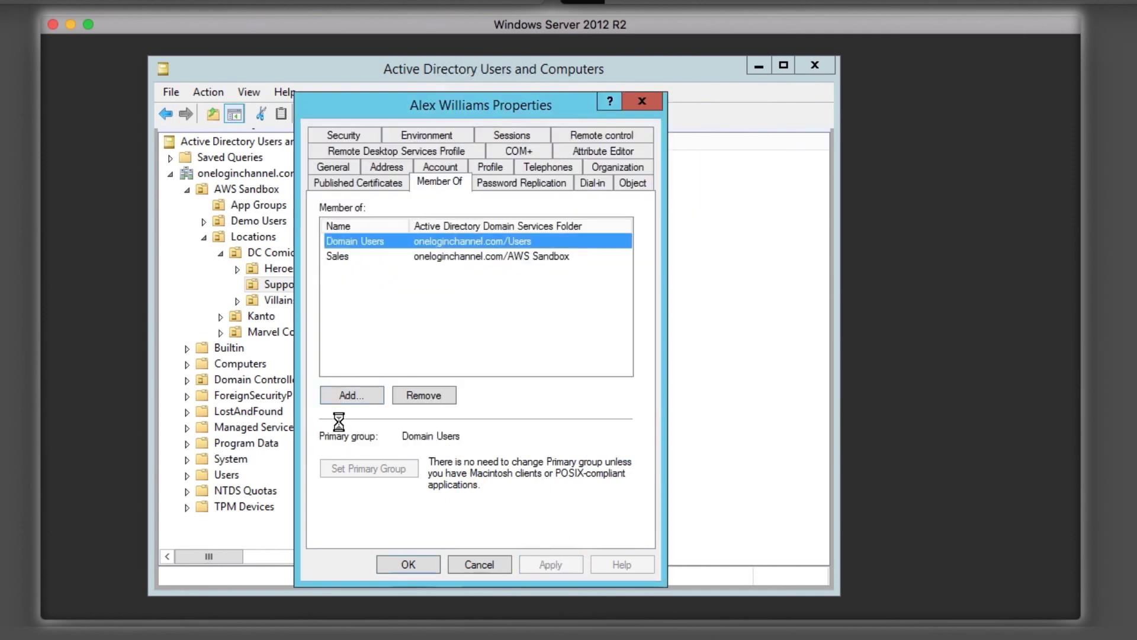
text(Marketi)
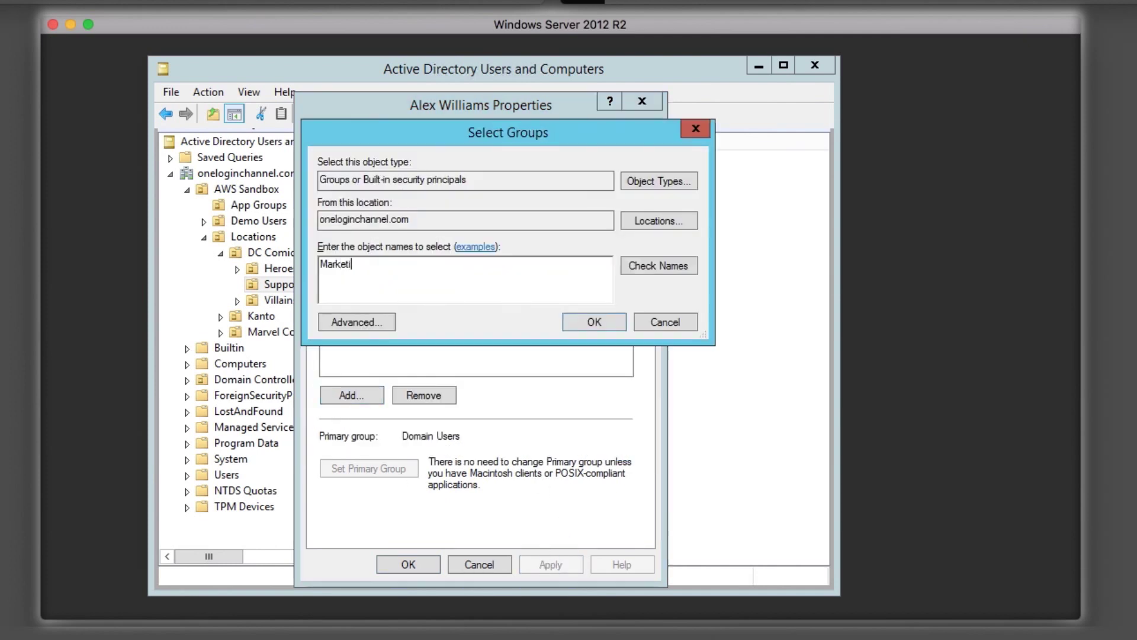
text(ng)
key(Return)
click(563, 561)
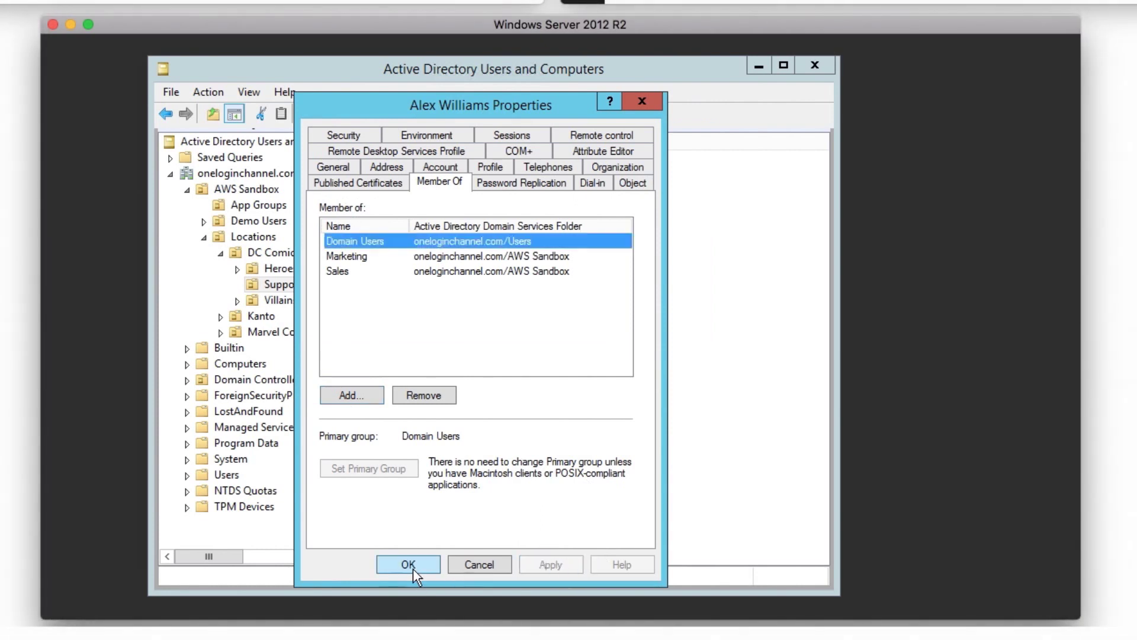
click(408, 565)
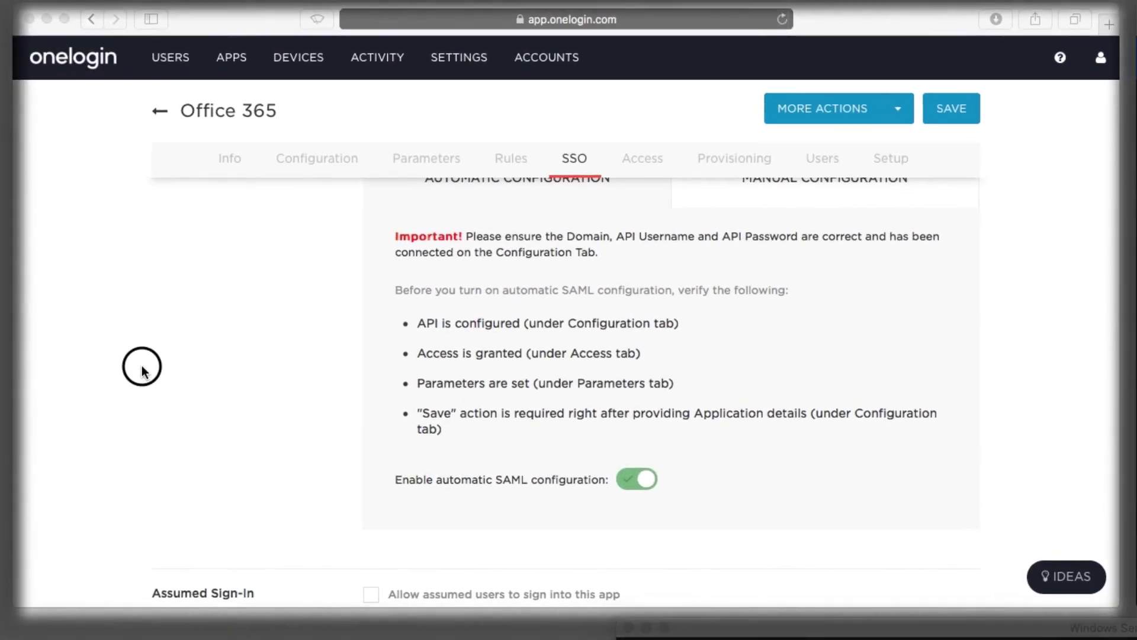
Search All Users for the newly synced user and view their assigned applications
mouse_move(170, 56)
click(178, 96)
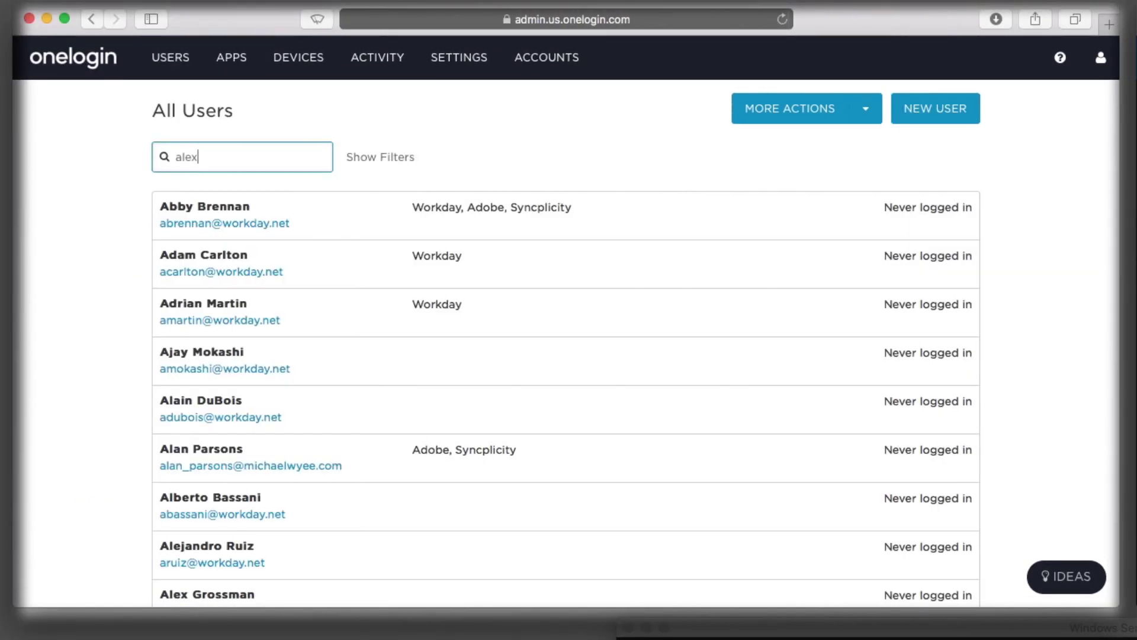
key(Return)
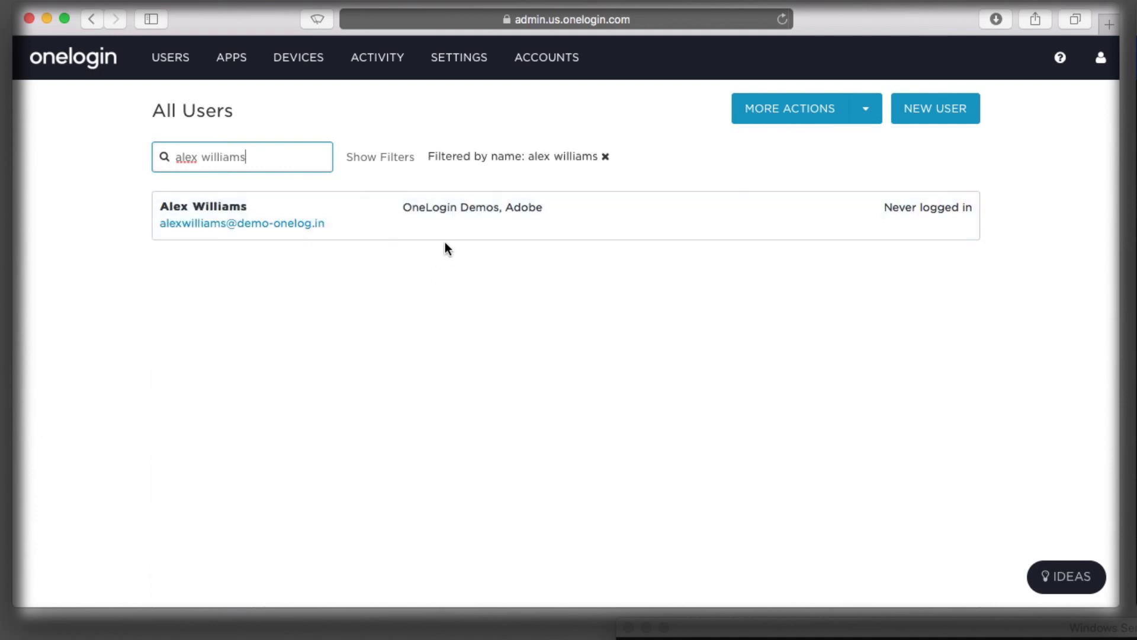
click(439, 230)
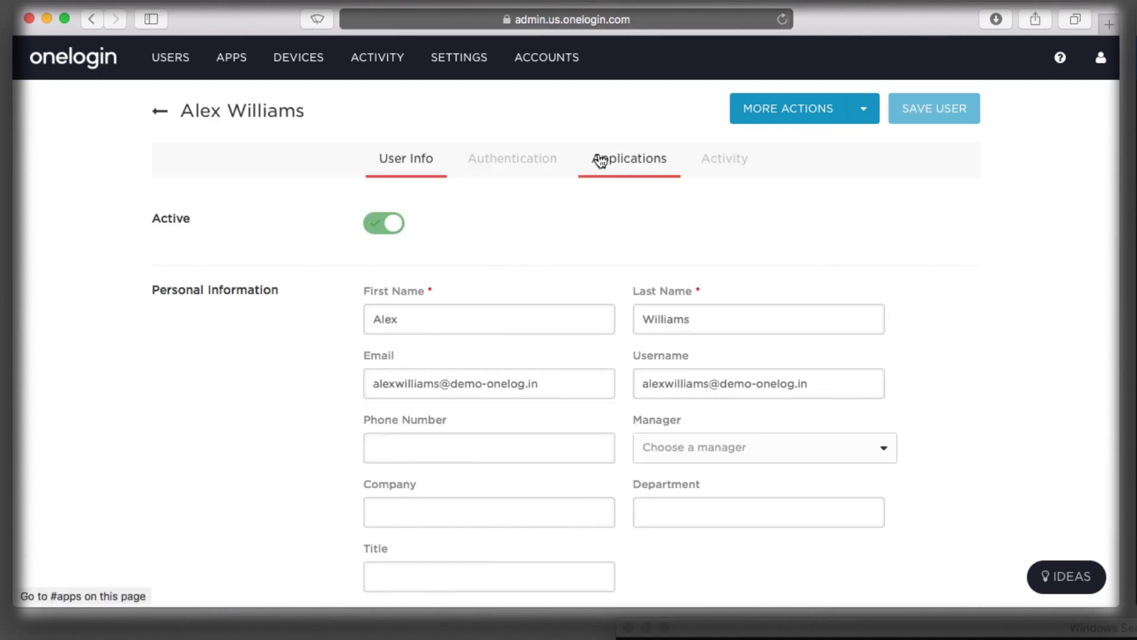
click(601, 160)
scroll(583, 362, down, 2)
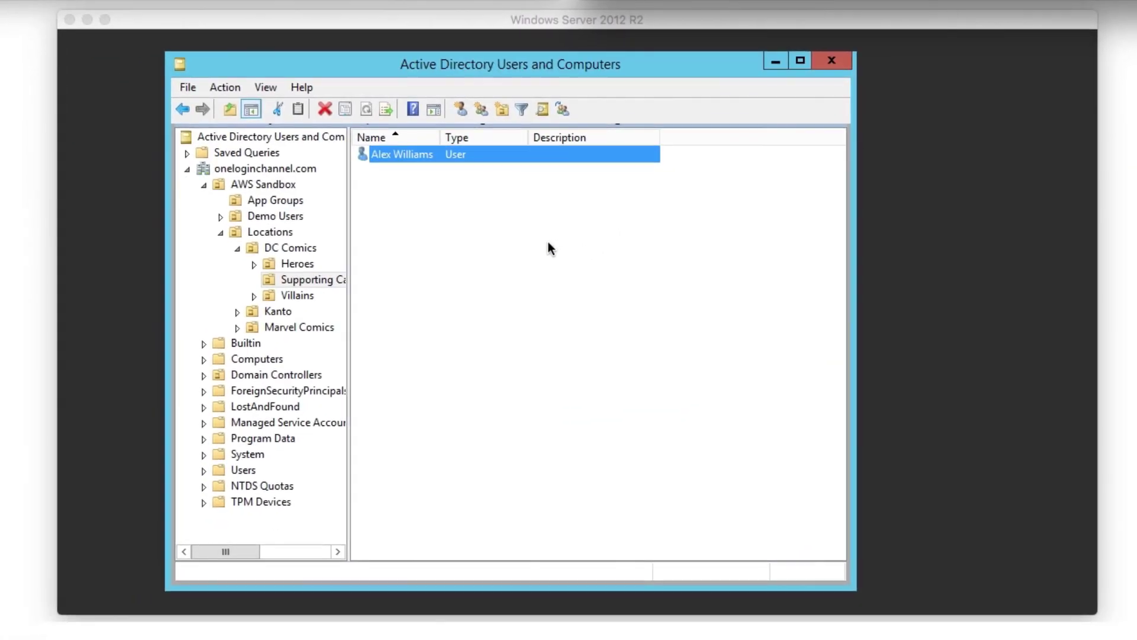
Delete the new user account from Supporting Cast, confirming with Yes
click(325, 109)
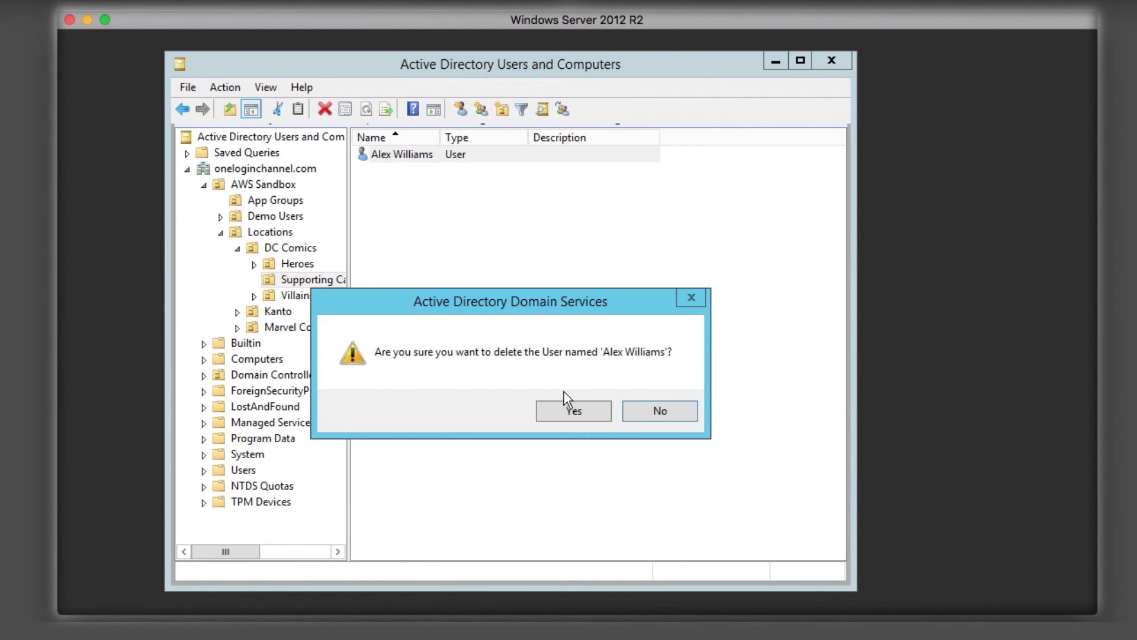
click(561, 408)
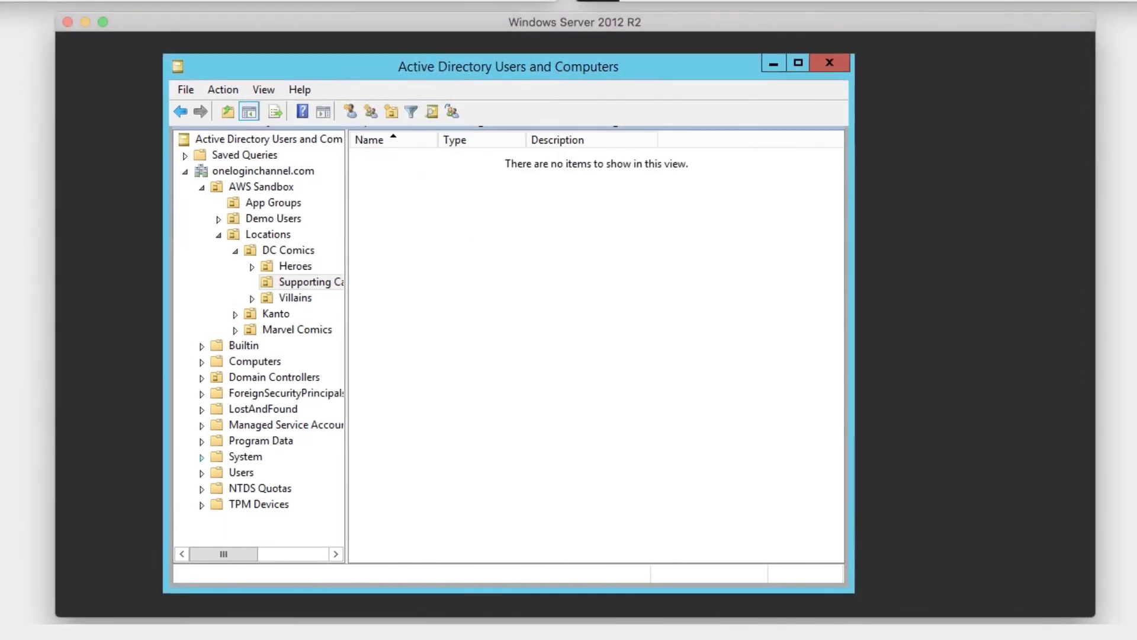